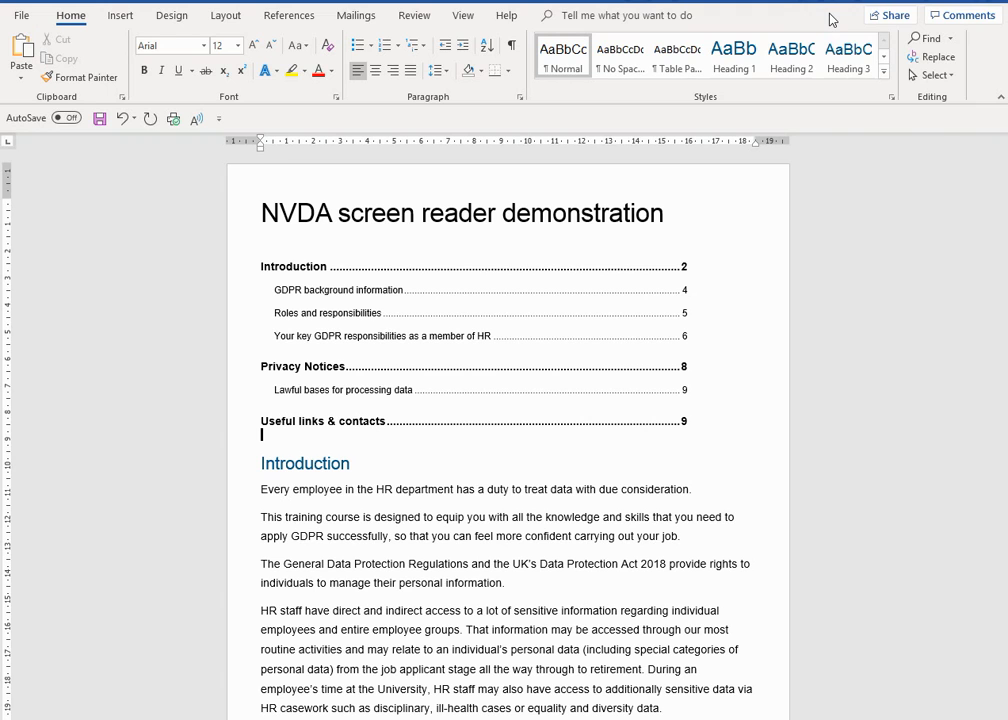
- Step through the document's headings with screen reader heading navigation, from Introduction via GDPR background information to Roles and responsibilities
key(Down)
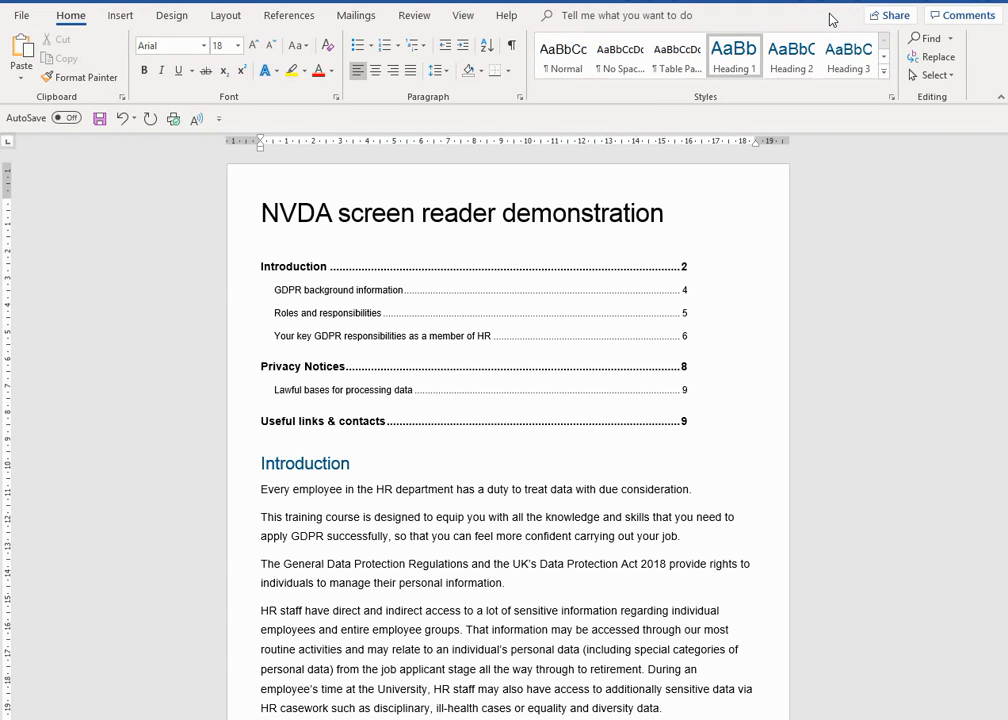
key(Up)
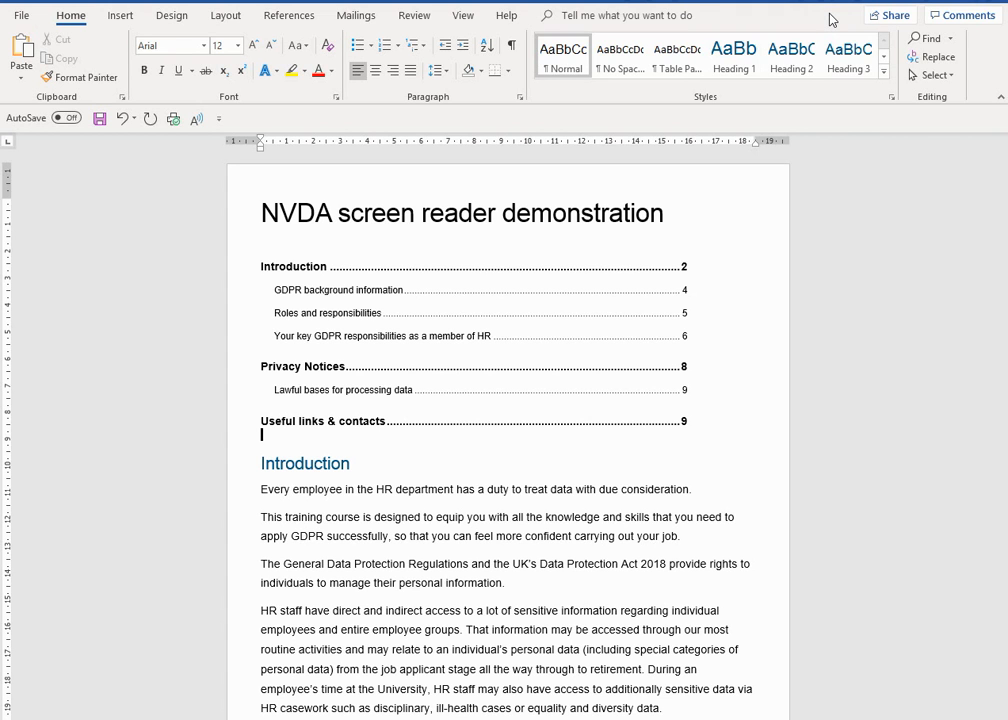
key(Down)
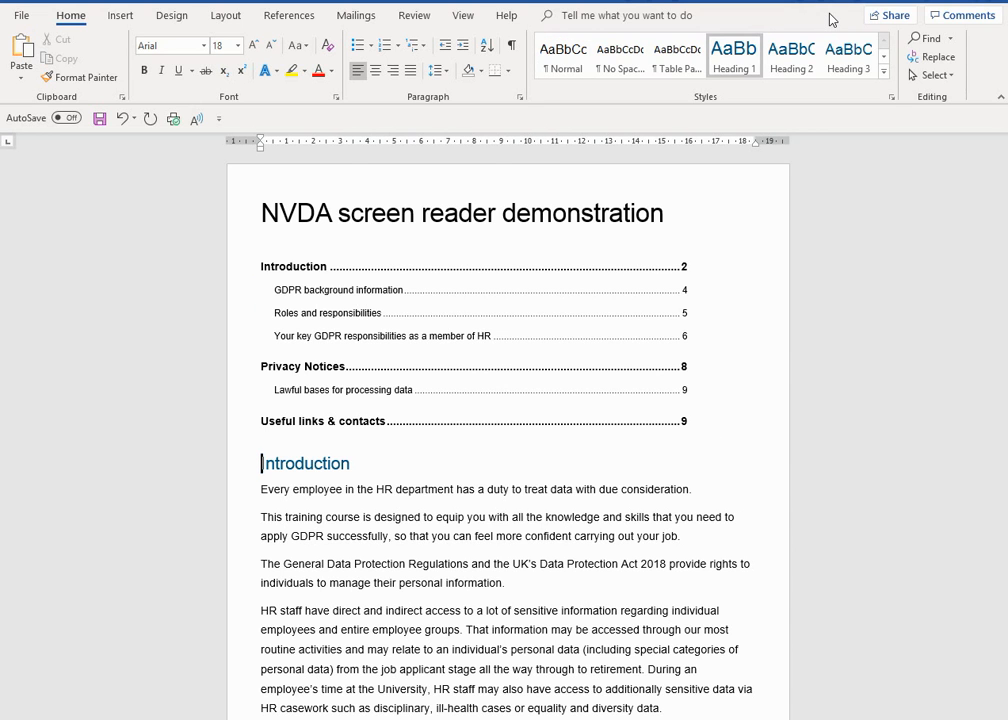
key(h)
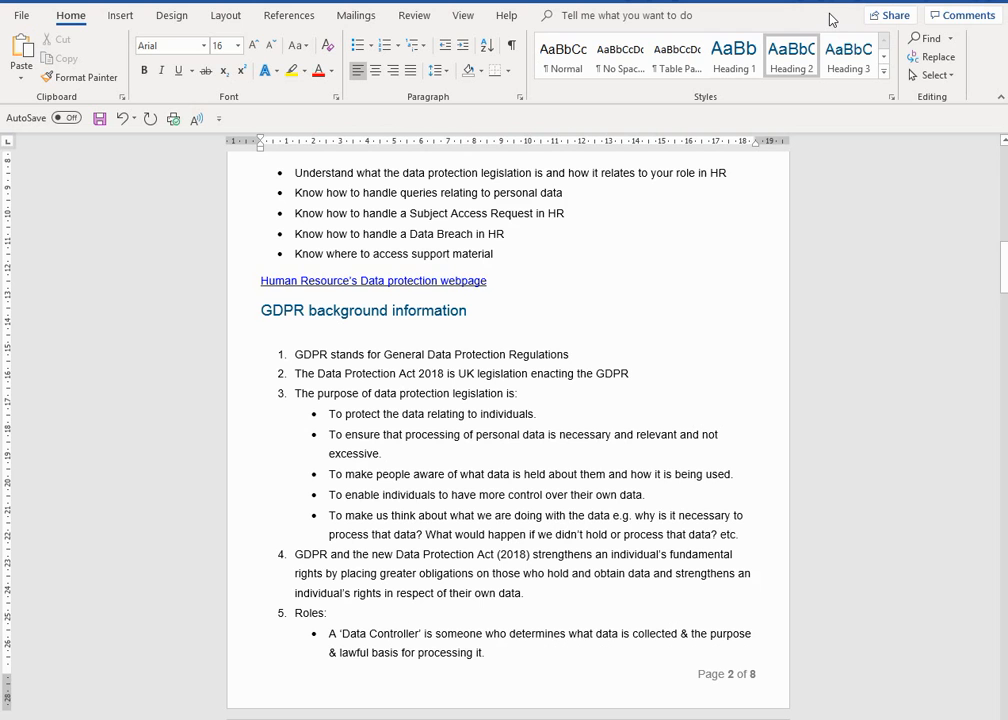
key(h)
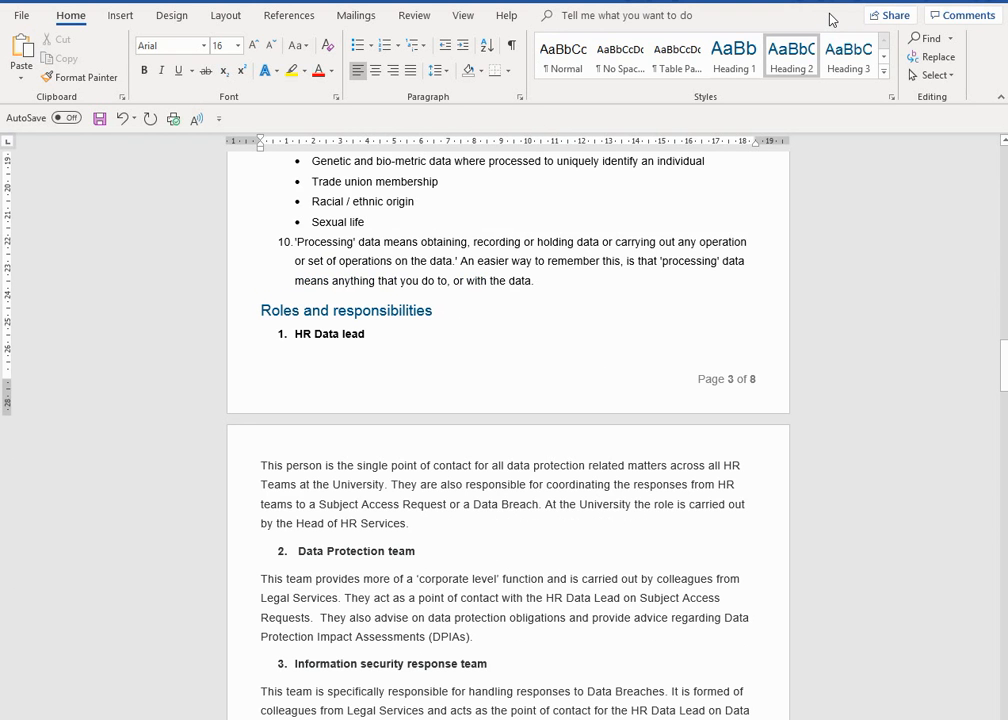
- Read on paragraph by paragraph from the University GDPR updated policy link above the Privacy Notices heading
key(End)
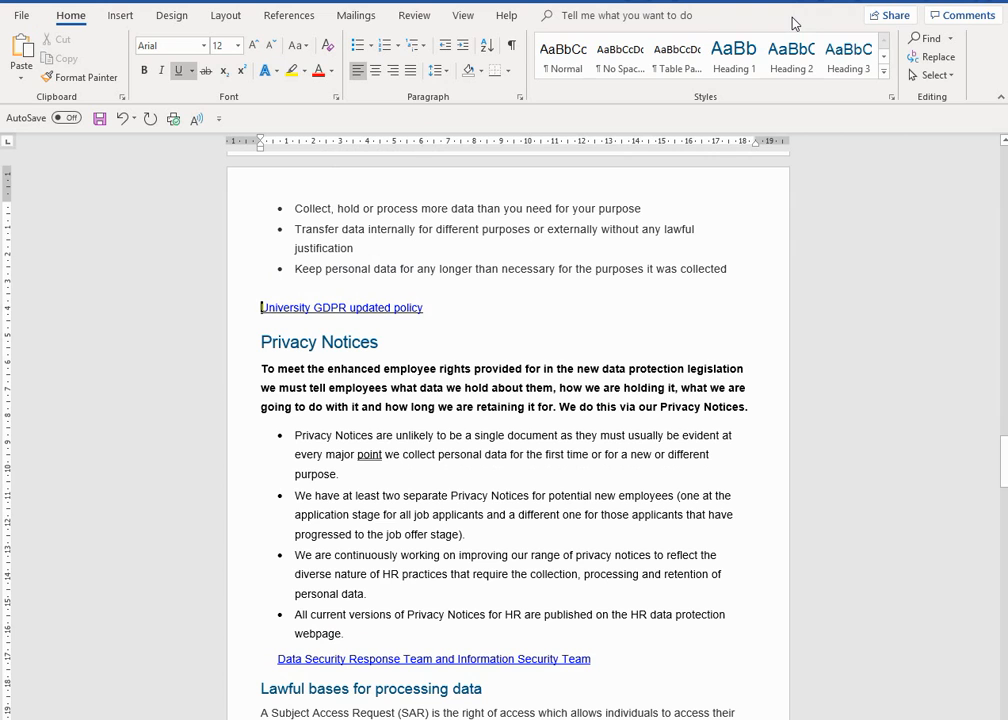
key(ctrl+Down)
key(ctrl+Down)
key(ctrl+Down)
key(ctrl+Down)
key(ctrl+Down)
key(ctrl+Down)
key(ctrl+Down)
key(ctrl+Down)
key(ctrl+Down)
key(ctrl+Down)
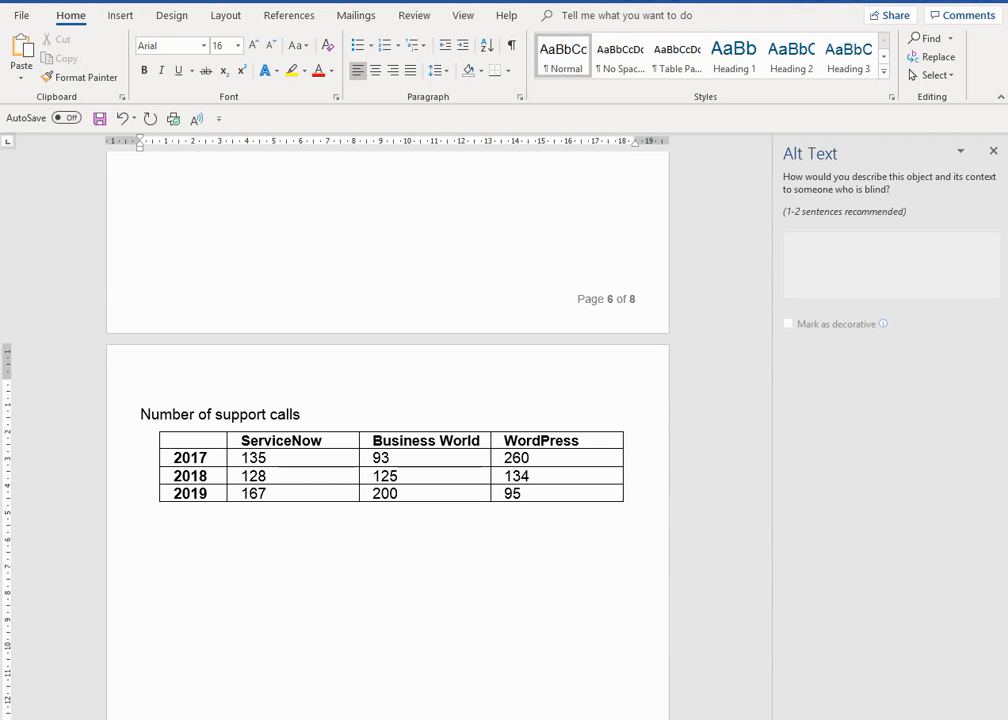
- Enter the Number of support calls table and read its header row and 2017 row cell by cell
click(165, 380)
key(Down)
key(Down)
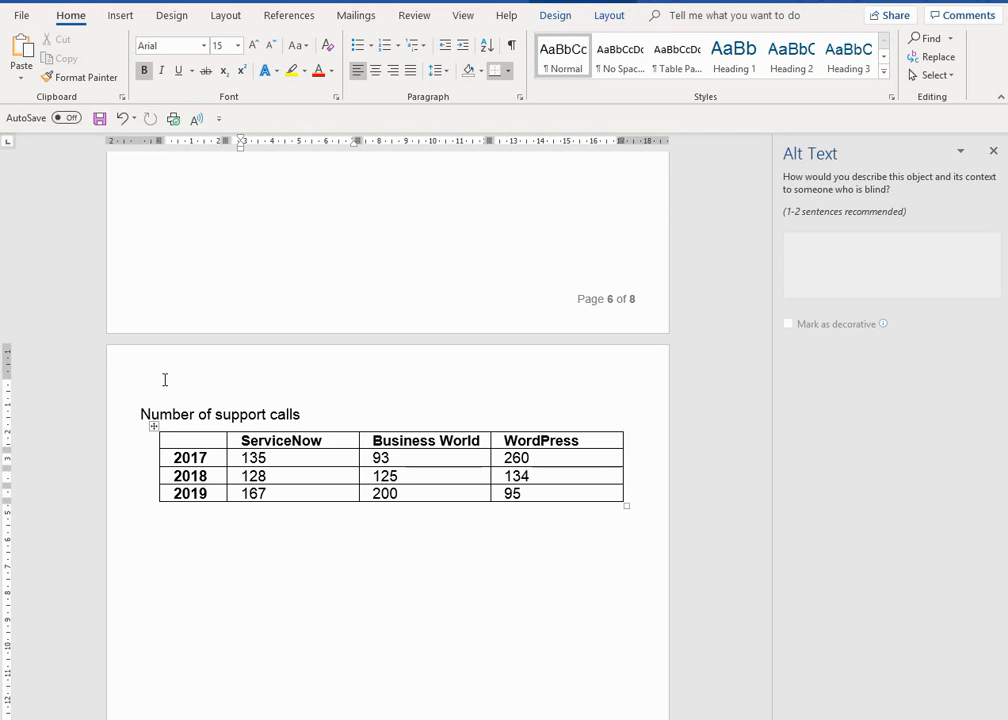
key(ctrl+alt+Right)
key(ctrl+alt+Right)
key(ctrl+alt+Down)
key(ctrl+Down)
key(ctrl+alt+Right)
key(ctrl+alt+Right)
key(ctrl+alt+Right)
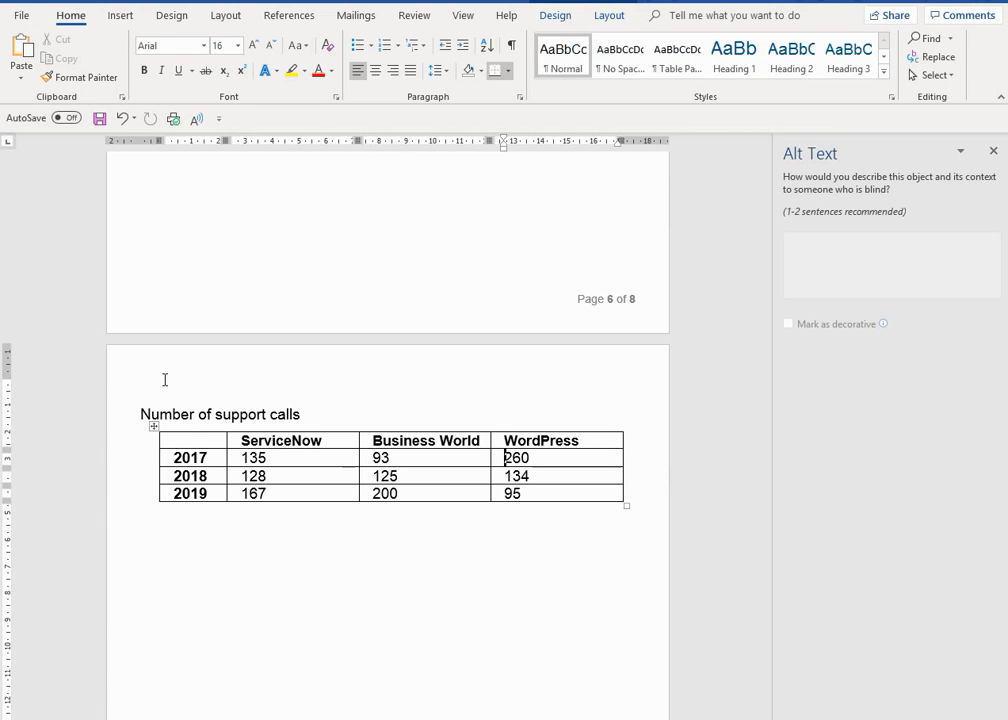
key(ctrl+alt+Right)
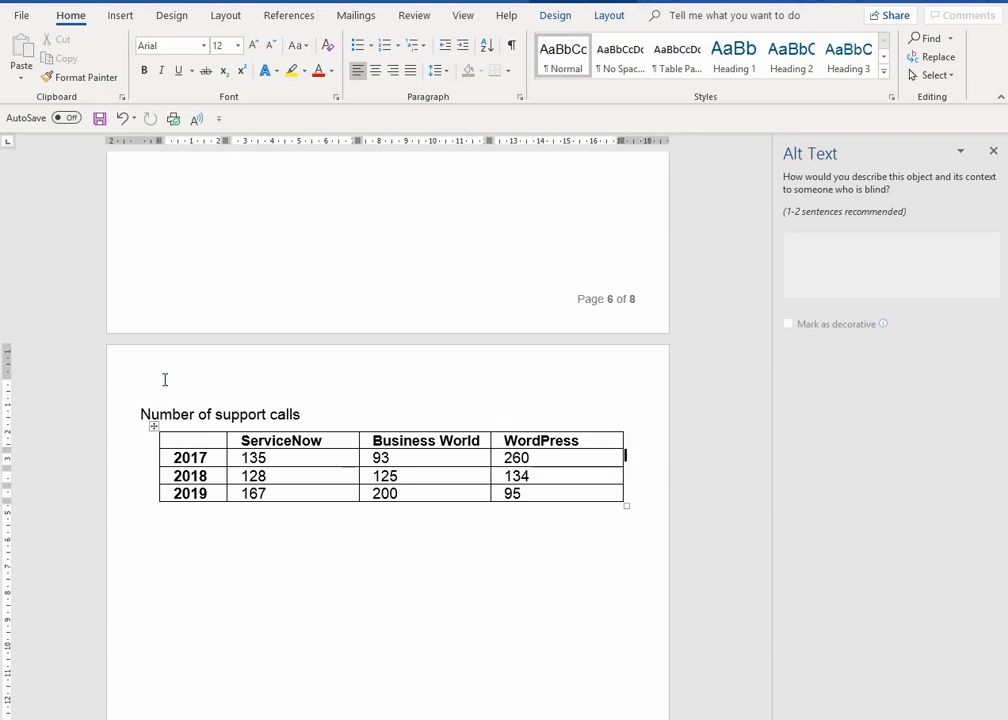
- Read through the 2018 row of the support calls table one character at a time
key(Right)
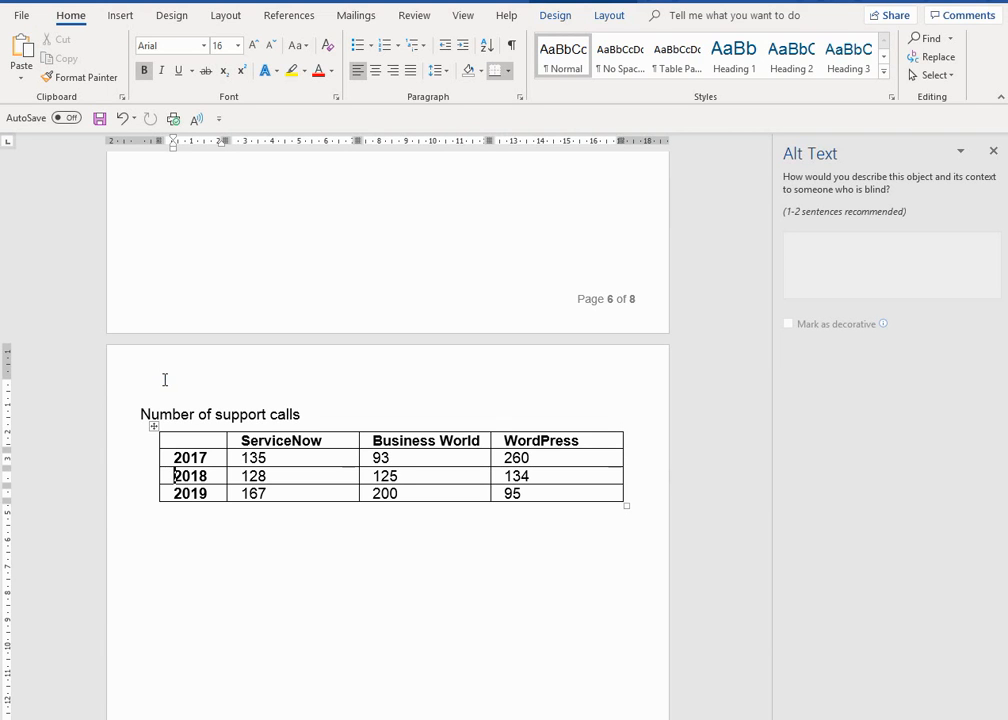
key(Right)
key(Right)
key(Right)
key(Right)
key(Right)
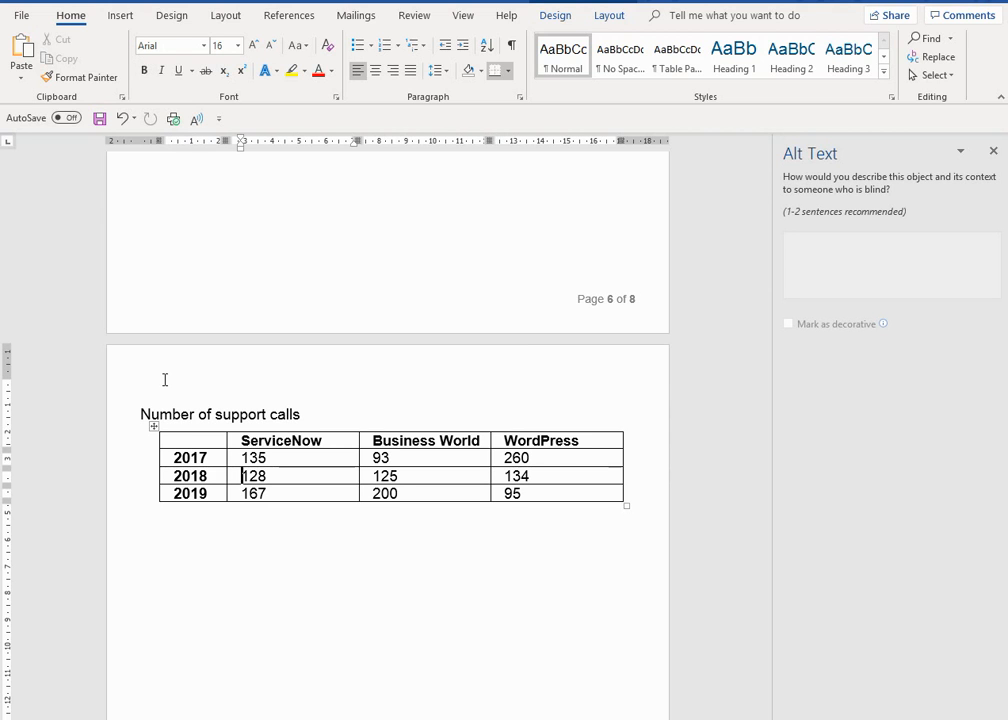
key(Right)
key(Right)
key(Right)
key(Right)
key(Right)
key(Right)
key(Right)
key(Right)
- Go from the Number of support calls caption into the table and view its description in the screen reader's log
click(165, 380)
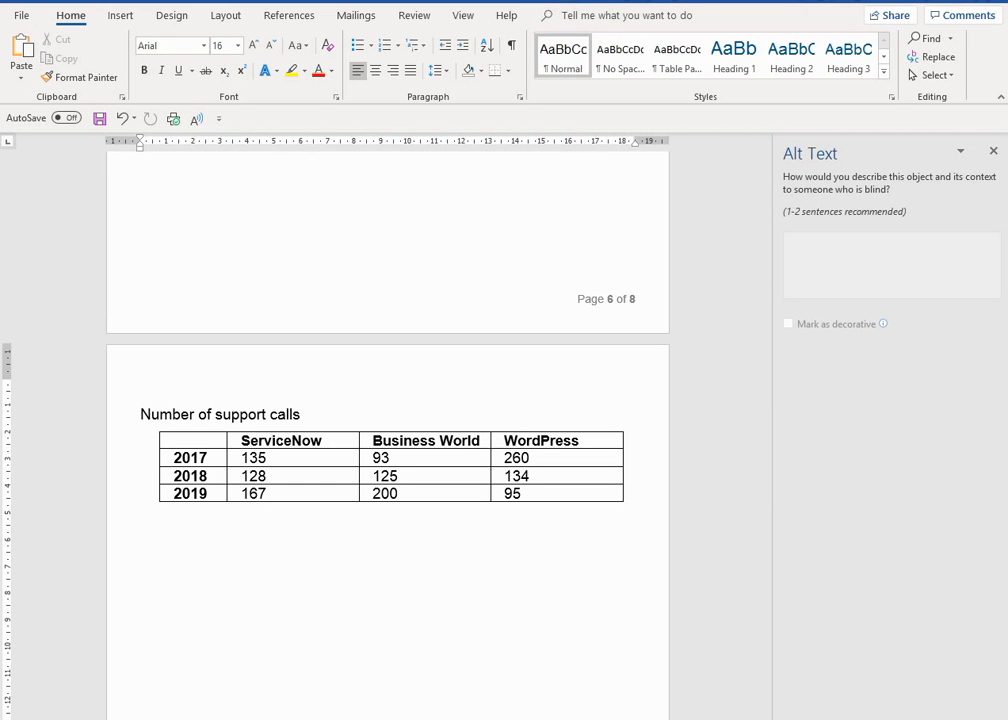
scroll(303, 350, down, 1)
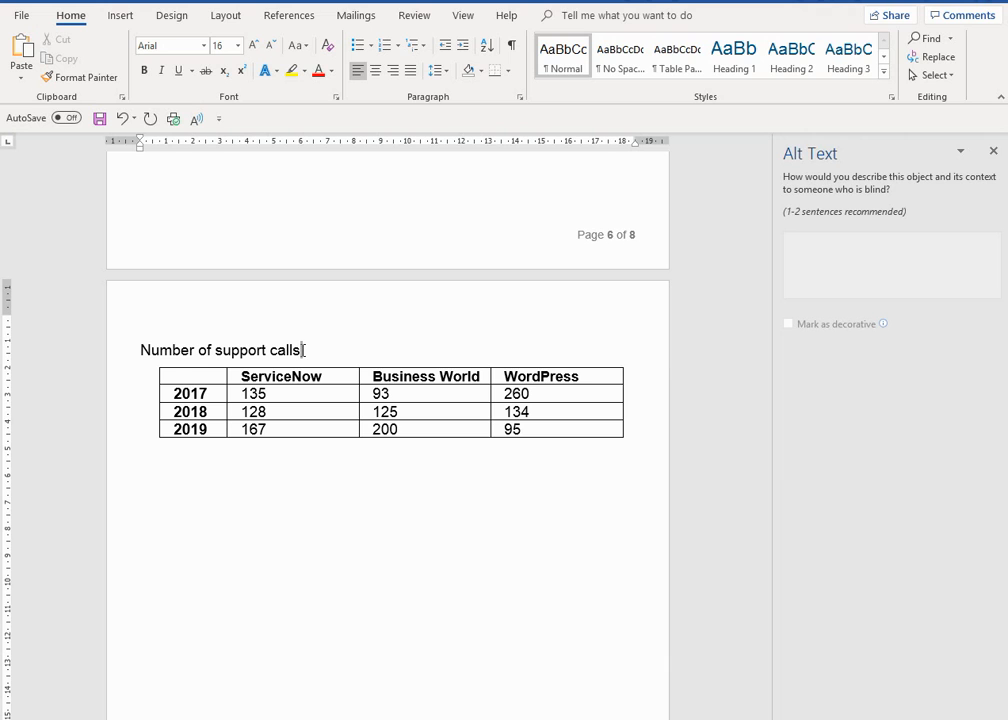
key(Down)
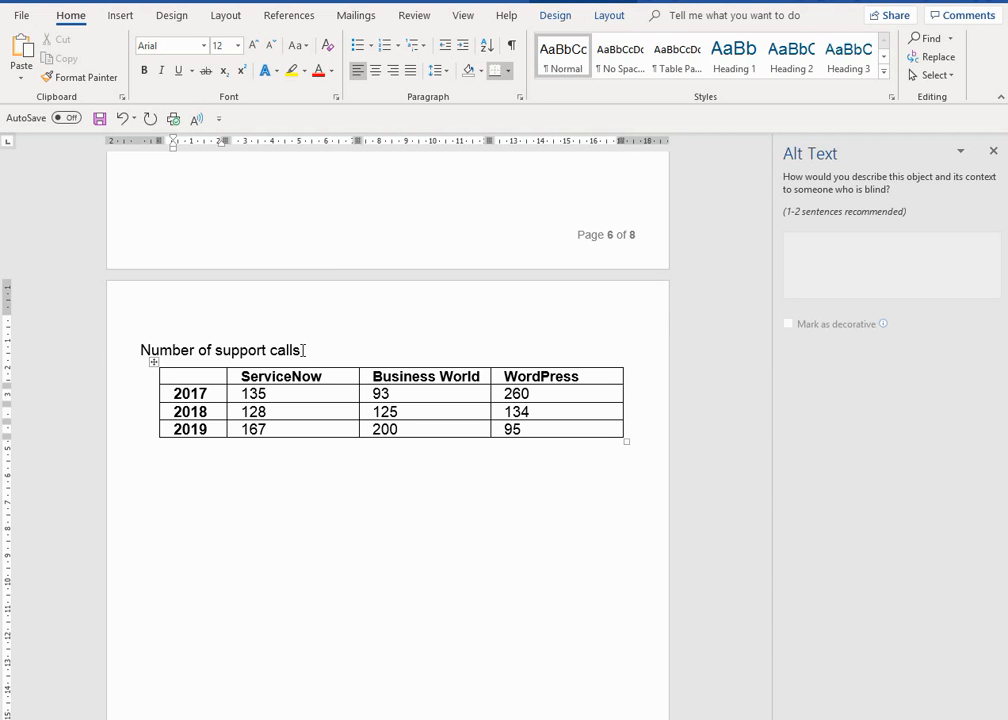
key(Insert+F1)
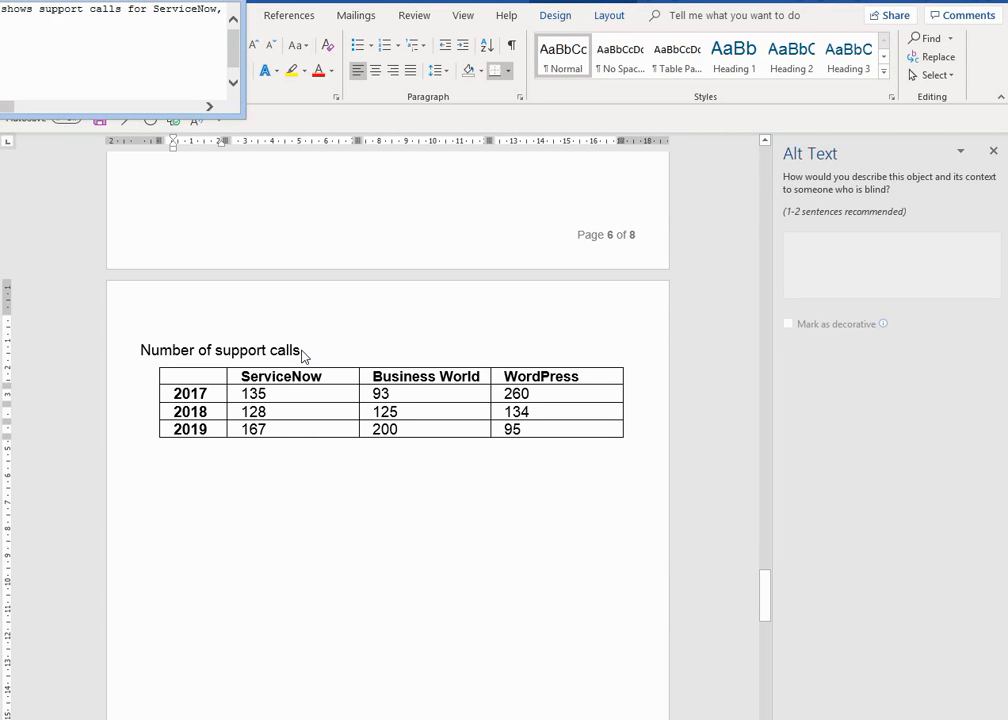